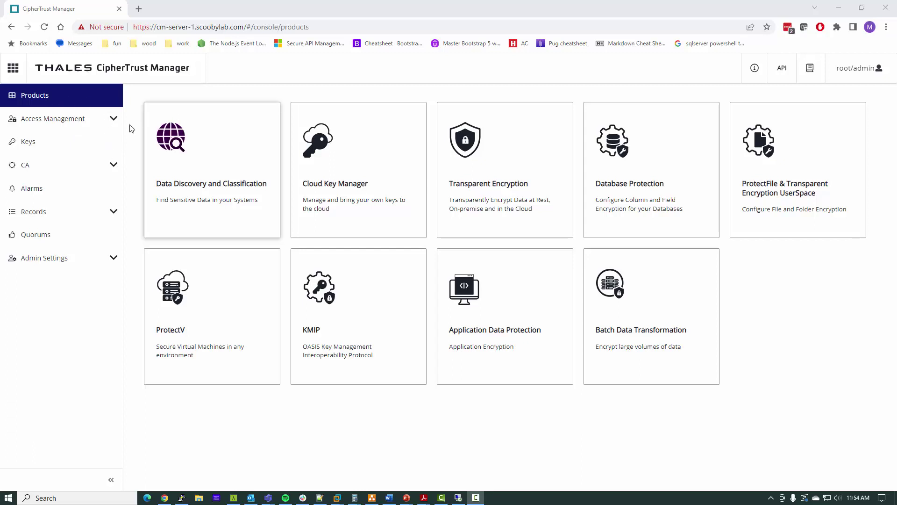
Step: Go to Access Management > Registration Tokens, which currently lists no tokens
{"action": "left_click", "coordinate": [81, 119]}
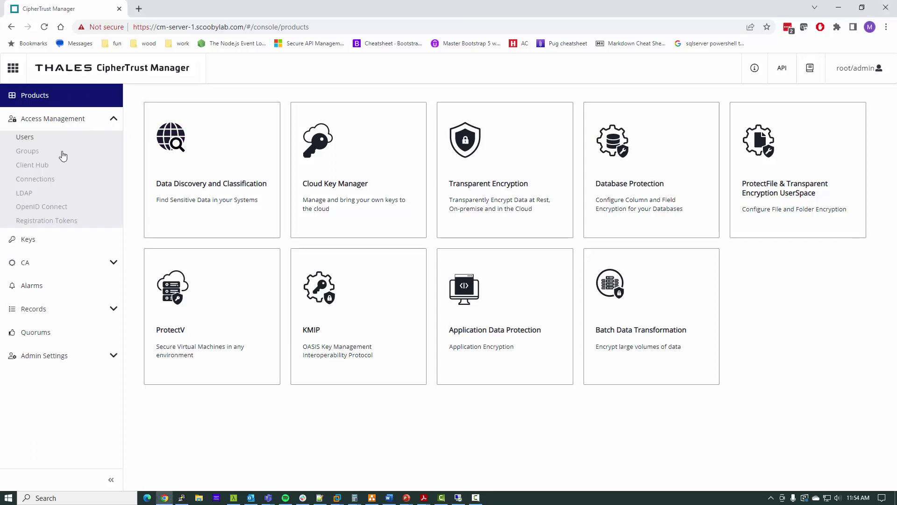
{"action": "left_click", "coordinate": [55, 231]}
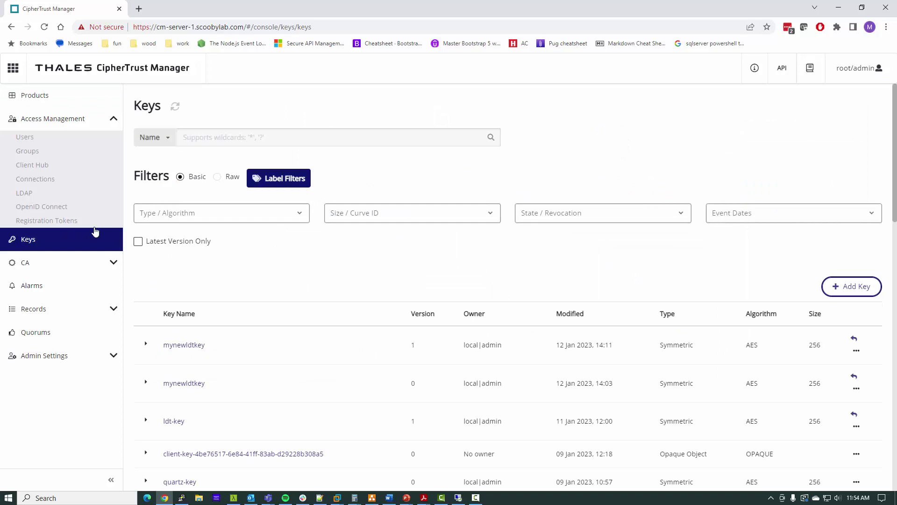
{"action": "left_click", "coordinate": [46, 222]}
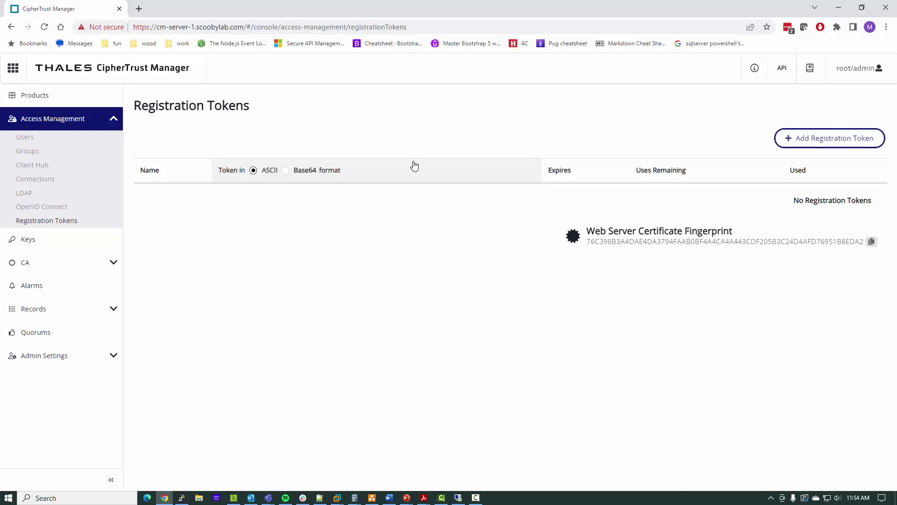
Step: Create a registration token with name prefix 'test', issued by the local CipherTrust Root CA
{"action": "left_click", "coordinate": [813, 148]}
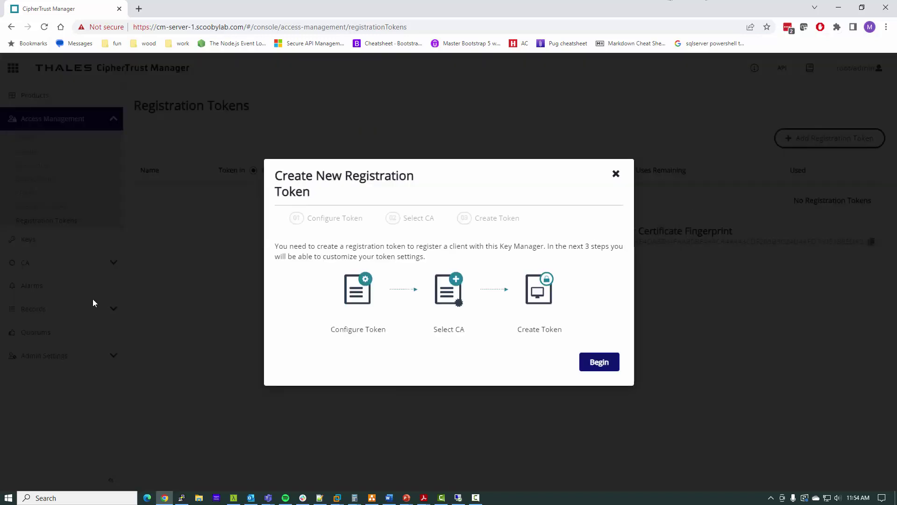
{"action": "left_click", "coordinate": [590, 363]}
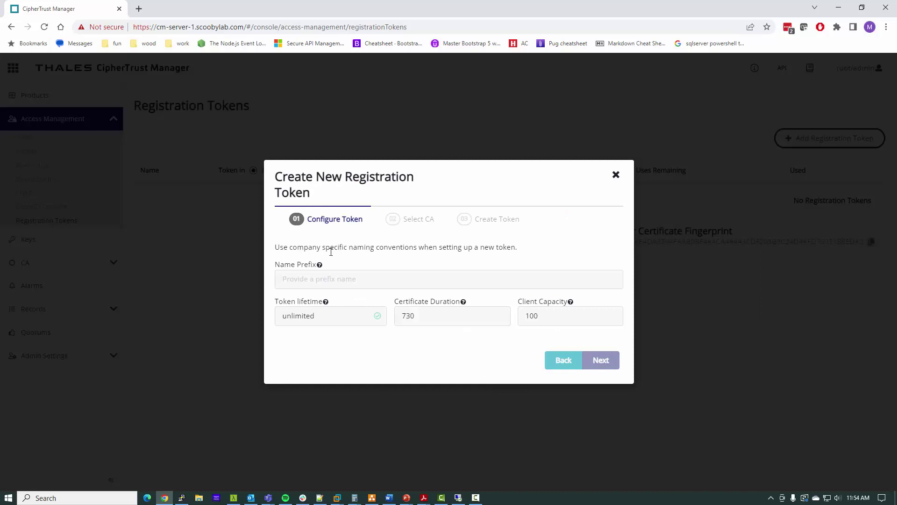
{"action": "left_click", "coordinate": [316, 281]}
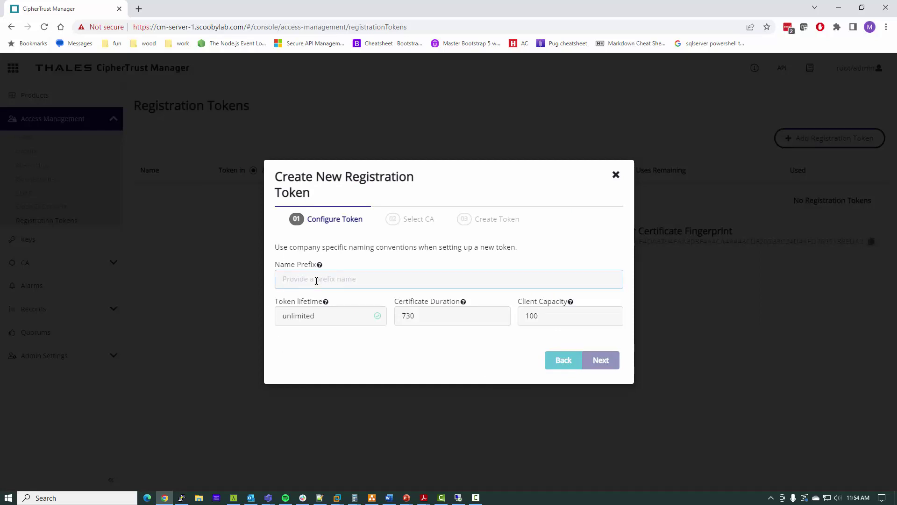
{"action": "type", "text": "test"}
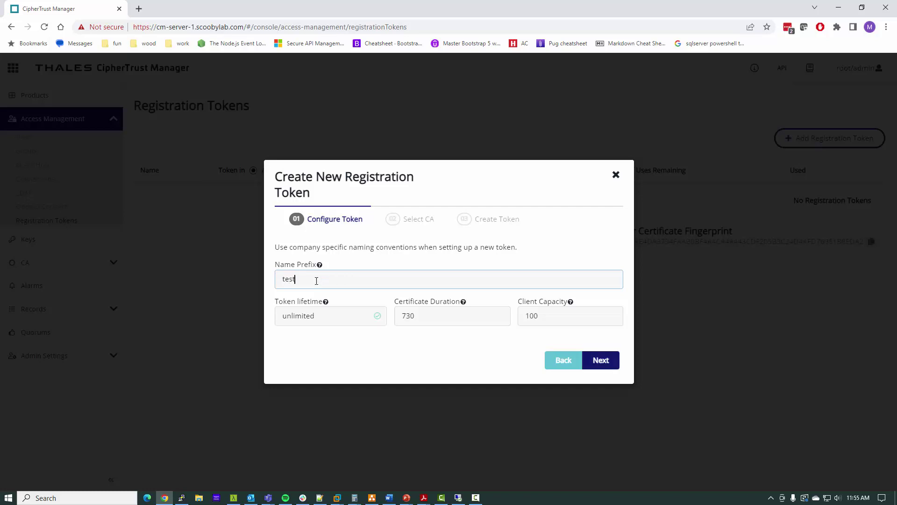
{"action": "left_click", "coordinate": [601, 360]}
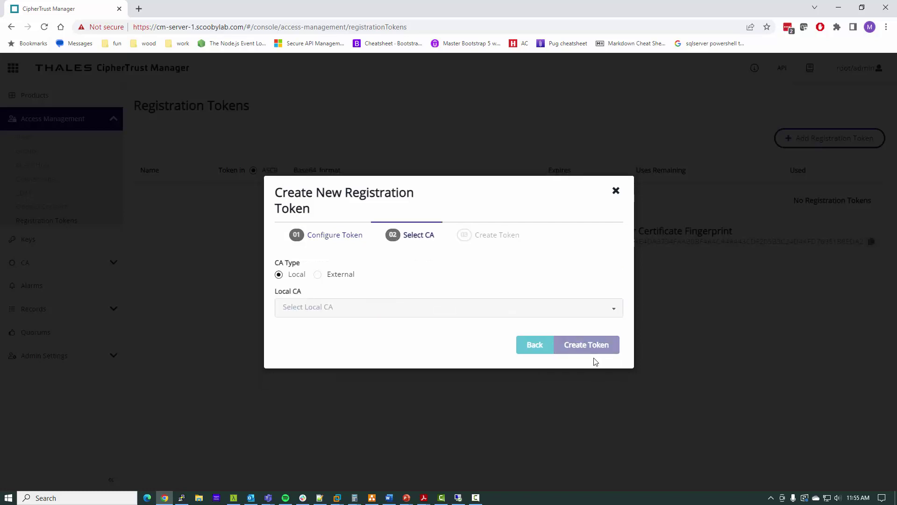
{"action": "left_click", "coordinate": [438, 307]}
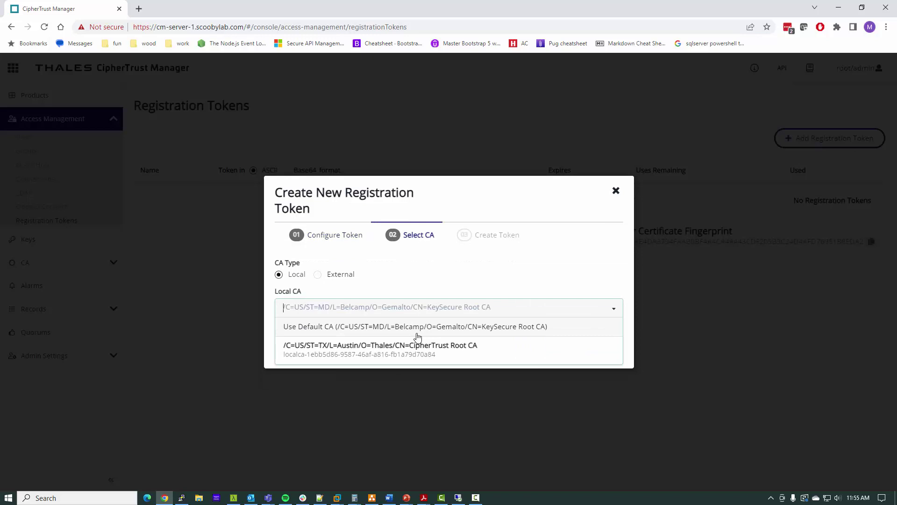
{"action": "left_click", "coordinate": [394, 355]}
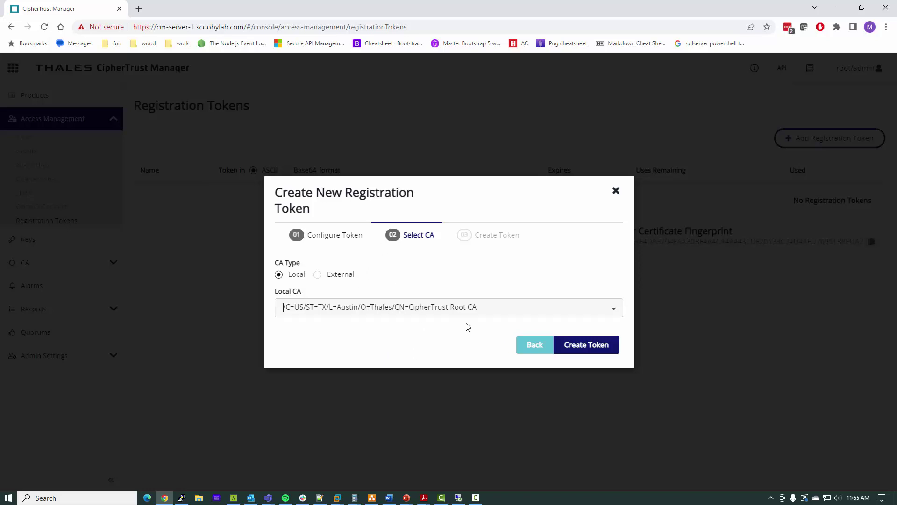
{"action": "left_click", "coordinate": [594, 344]}
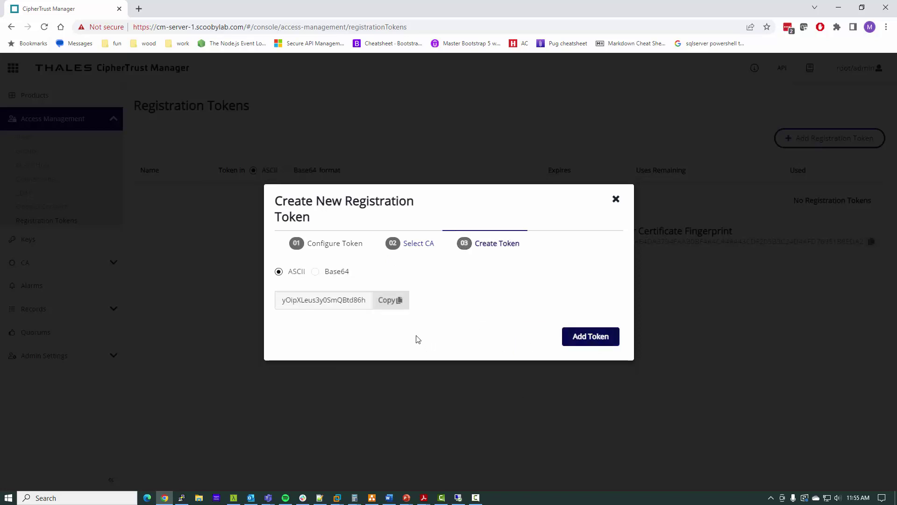
Step: Add the test token to the list, copy its value, and switch to win-server-1's remote desktop
{"action": "left_click", "coordinate": [381, 303]}
{"action": "left_click", "coordinate": [584, 337]}
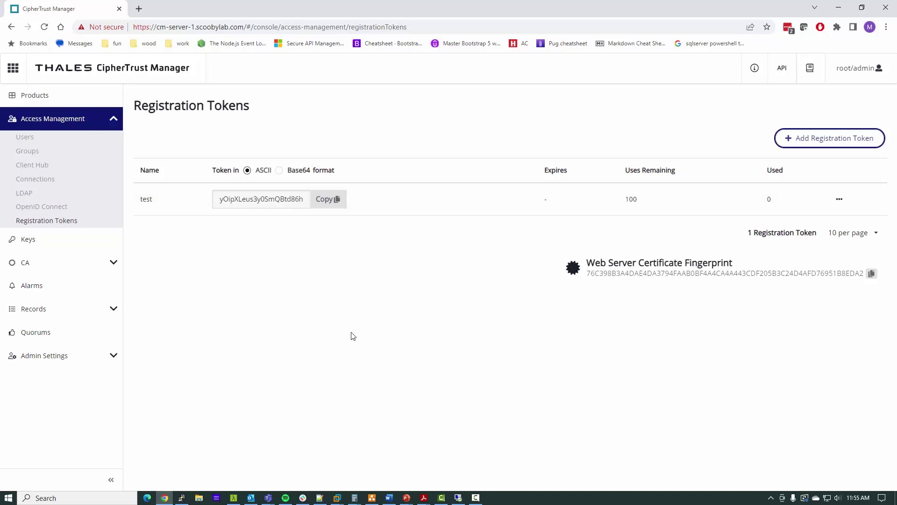
{"action": "left_click", "coordinate": [332, 201]}
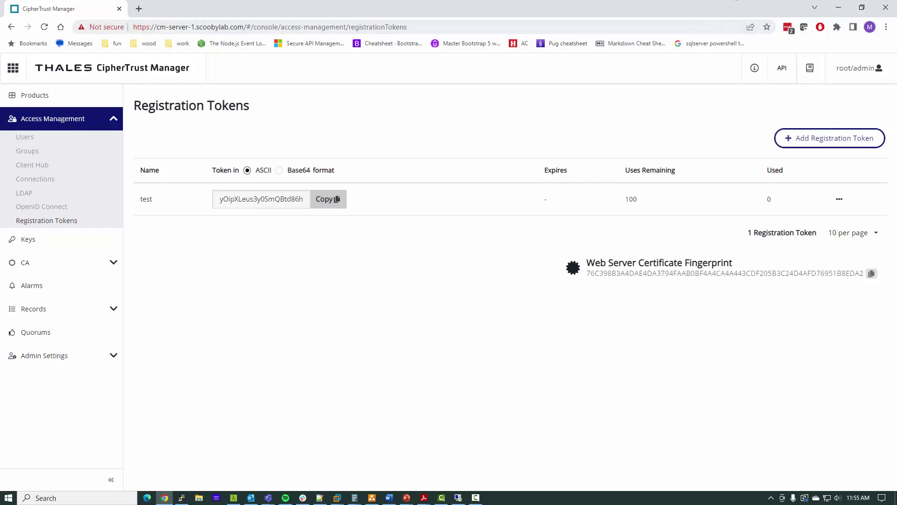
{"action": "left_click", "coordinate": [465, 499]}
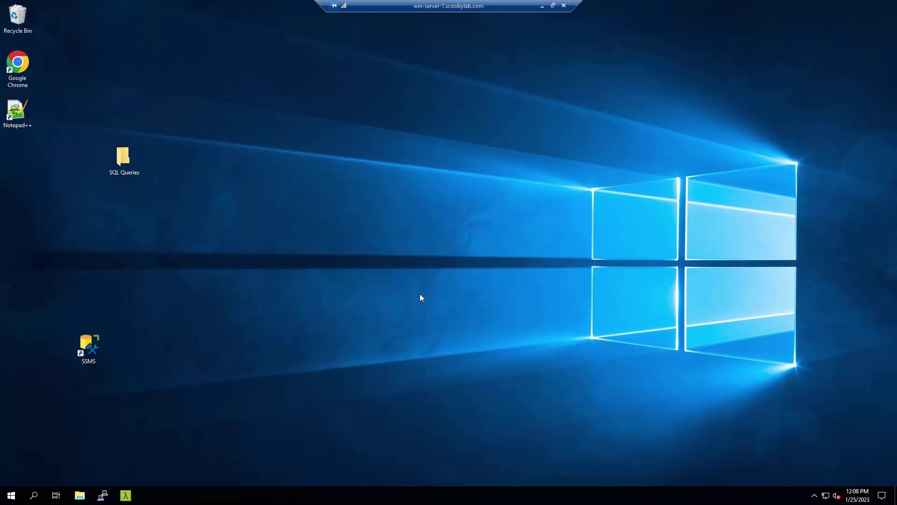
Step: Run the vee-fs-7.3.0-135-win64.exe installer from C:\software\cte in File Explorer
{"action": "left_click", "coordinate": [80, 494]}
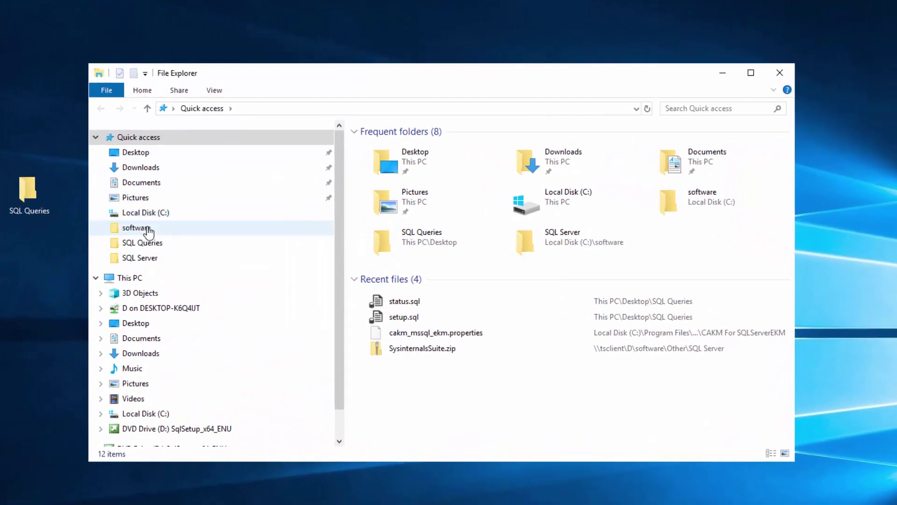
{"action": "left_click", "coordinate": [148, 230]}
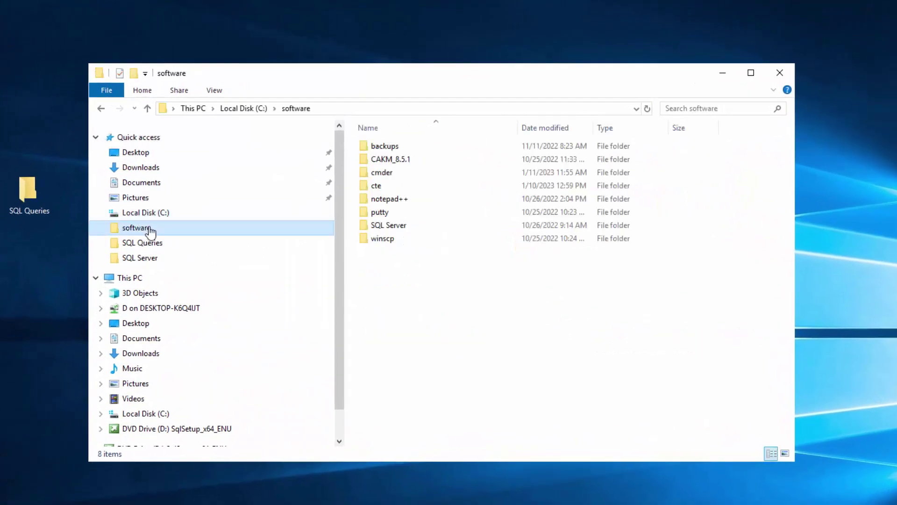
{"action": "left_click", "coordinate": [374, 187]}
{"action": "double_click", "coordinate": [374, 187]}
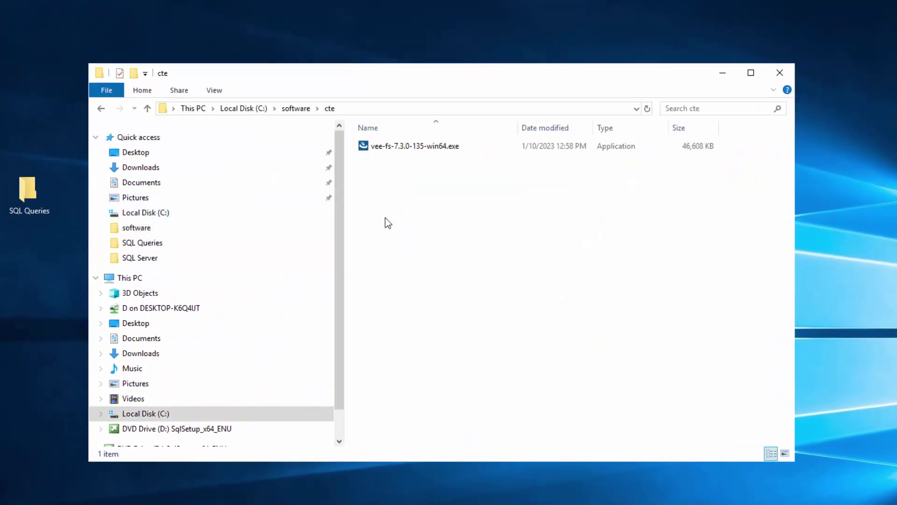
{"action": "double_click", "coordinate": [420, 146]}
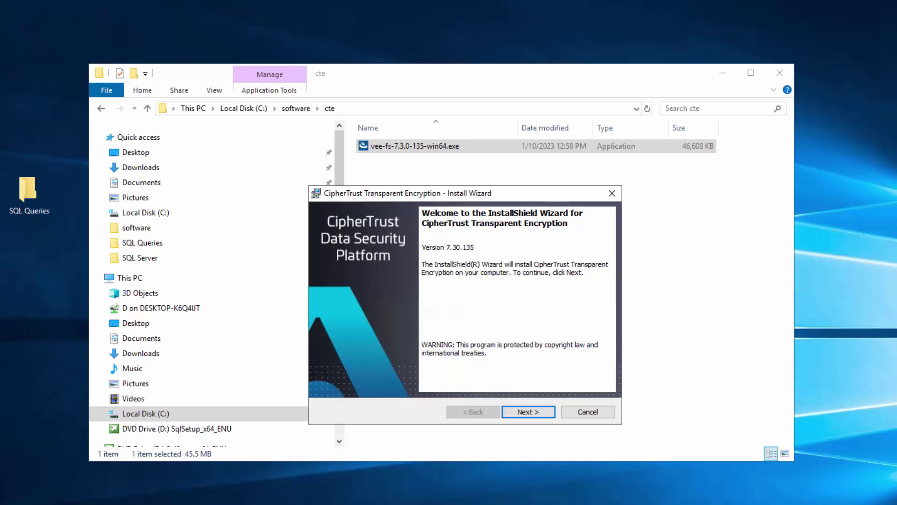
Step: Accept the license agreement and install CipherTrust Transparent Encryption 7.30.135 through to completion
{"action": "left_click", "coordinate": [534, 414]}
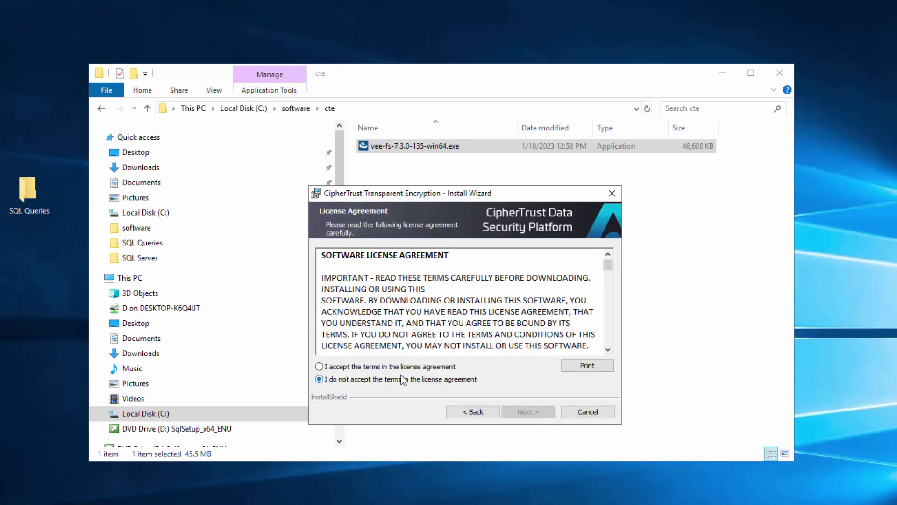
{"action": "left_click", "coordinate": [402, 367]}
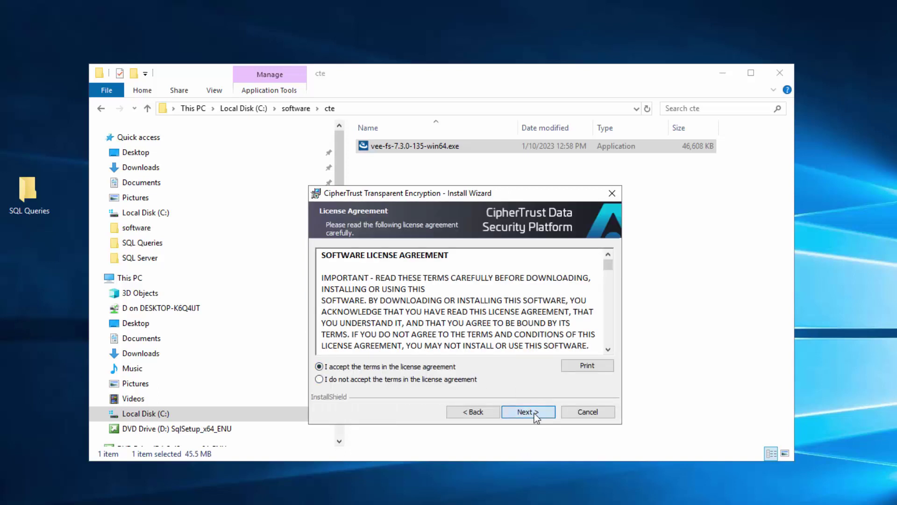
{"action": "left_click", "coordinate": [535, 412]}
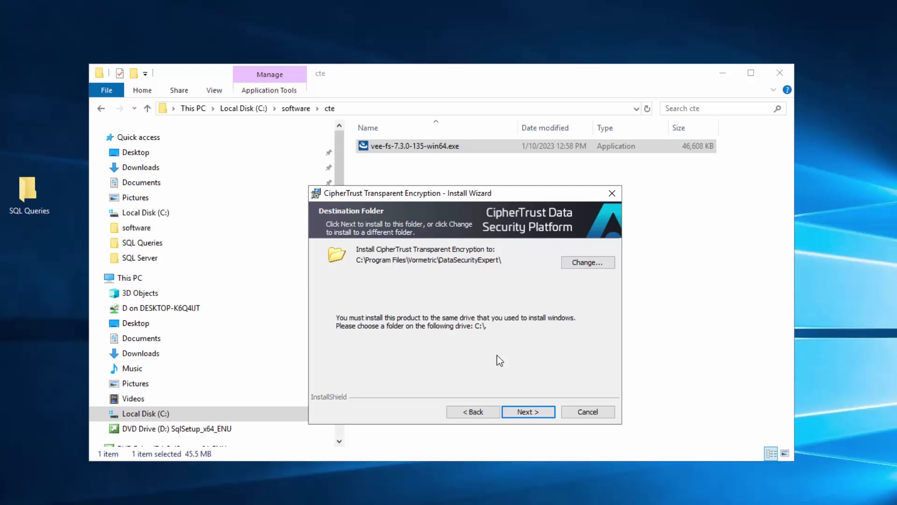
{"action": "left_click", "coordinate": [534, 409]}
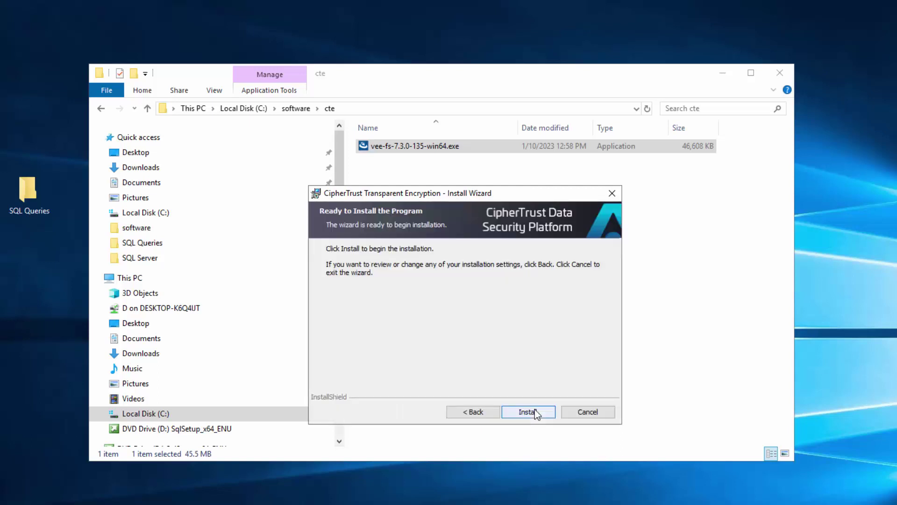
{"action": "left_click", "coordinate": [534, 408]}
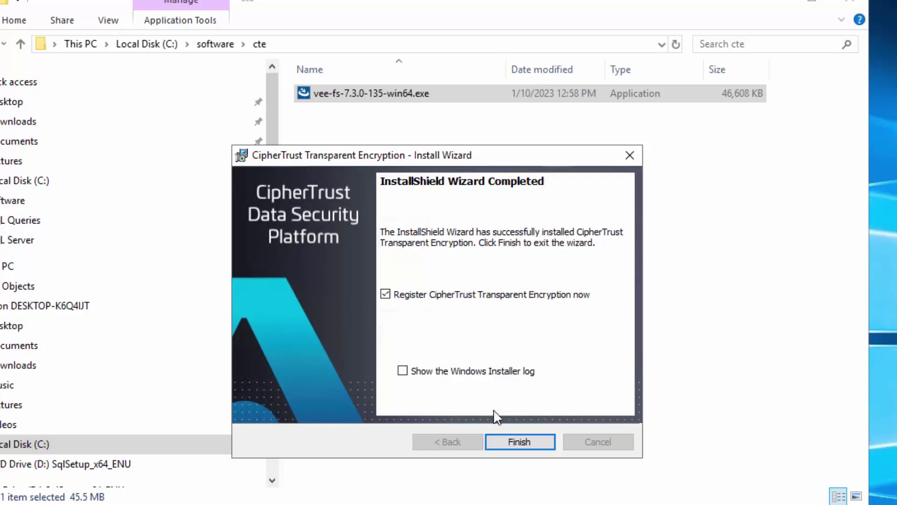
Step: Finish the installer, start host registration, and select the File System component to register
{"action": "left_click", "coordinate": [522, 442]}
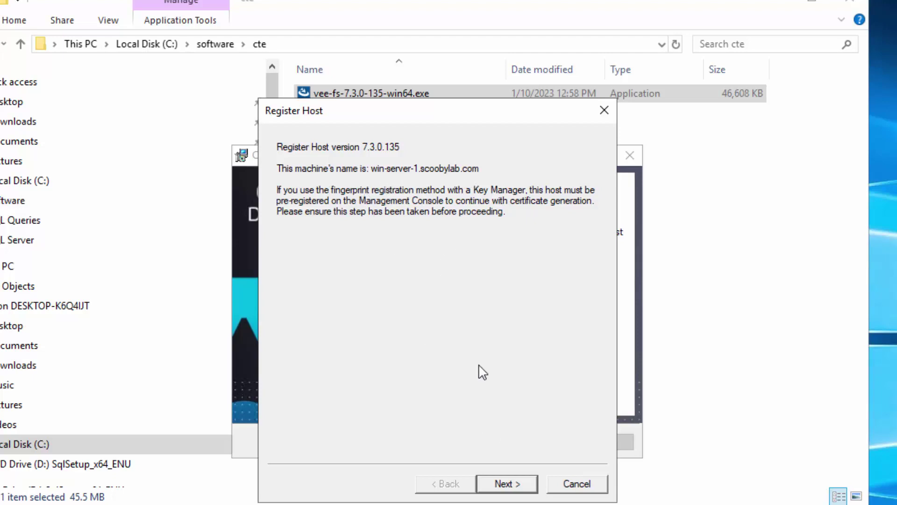
{"action": "left_click", "coordinate": [499, 485]}
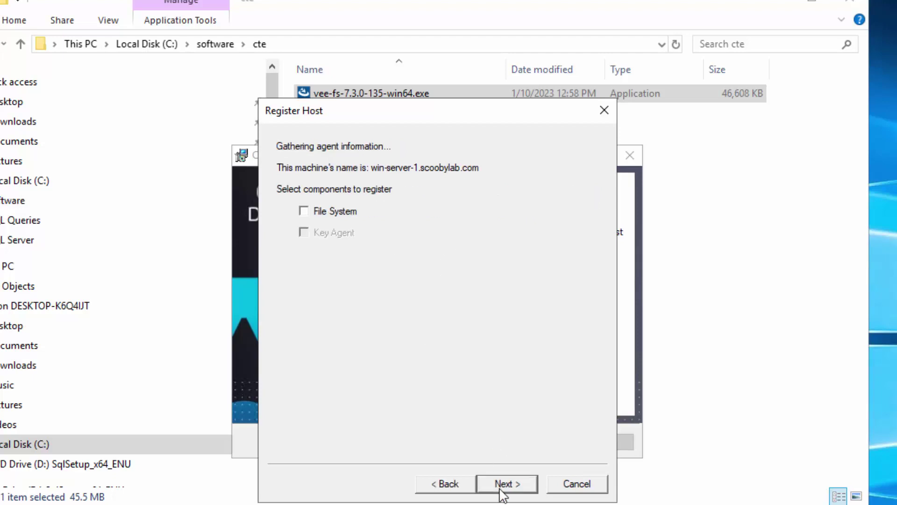
{"action": "left_click", "coordinate": [304, 211]}
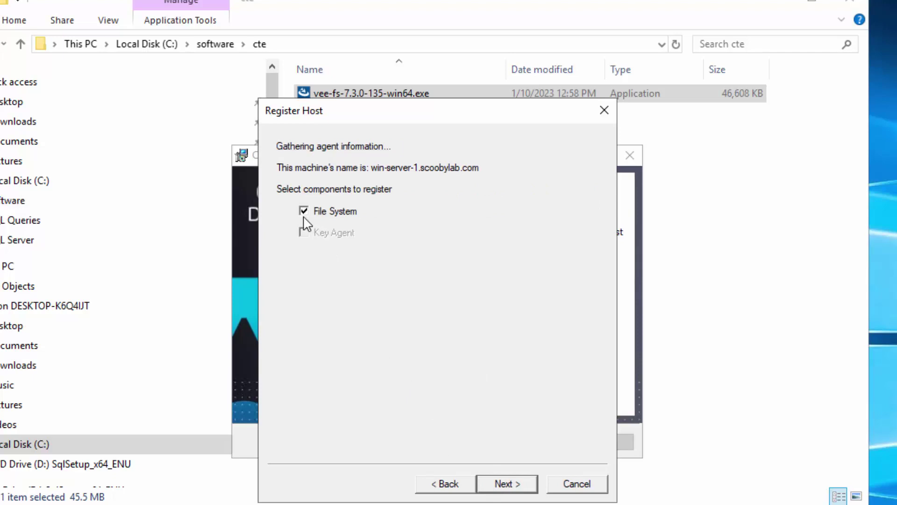
{"action": "left_click", "coordinate": [501, 484]}
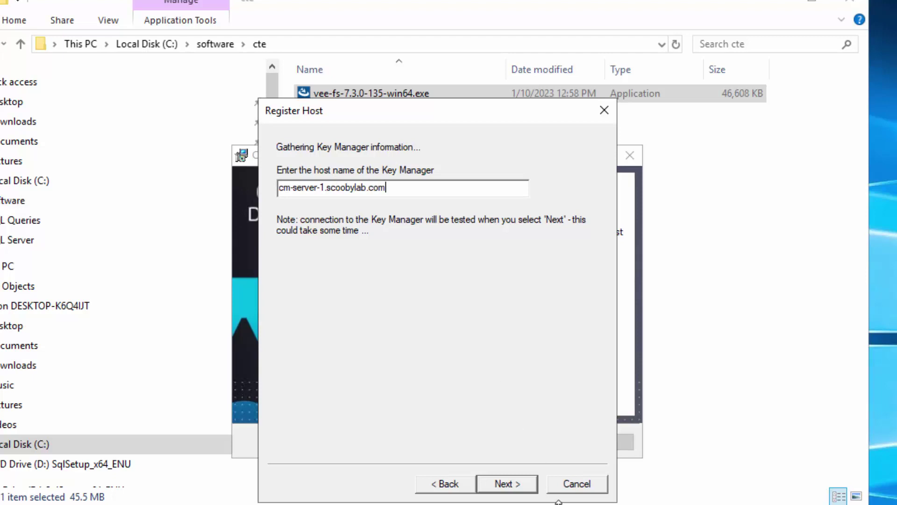
Step: Test the Key Manager connection and reach the host information for win-server-1.scoobylab.com
{"action": "left_click", "coordinate": [513, 485]}
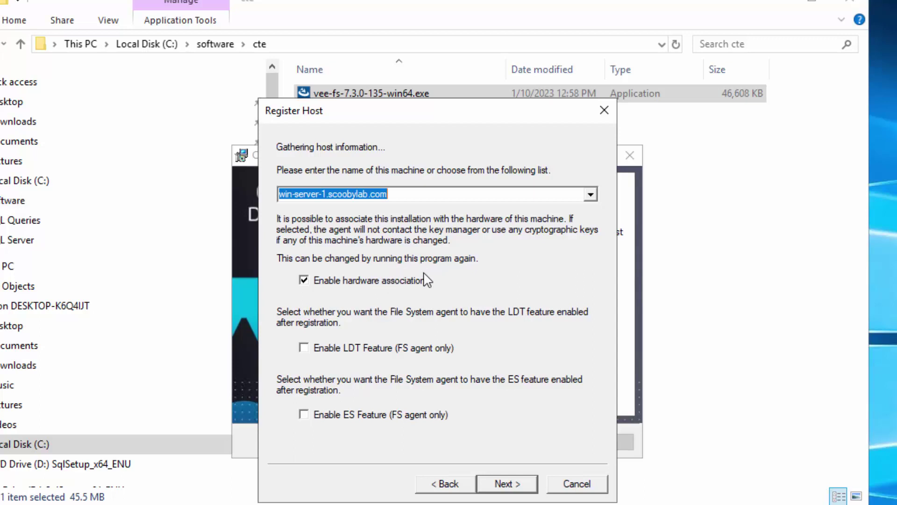
Step: Disable hardware association and enable the LDT feature, then continue to registration details
{"action": "left_click", "coordinate": [305, 280]}
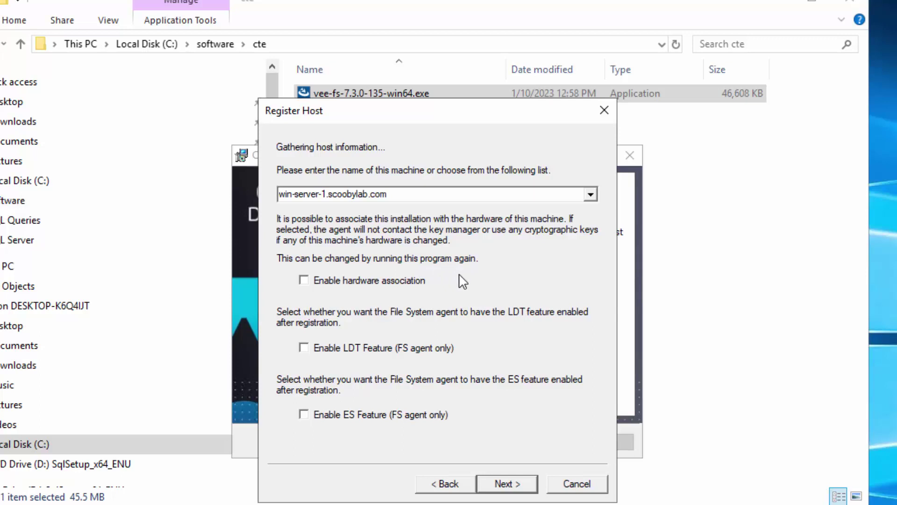
{"action": "left_click", "coordinate": [305, 348]}
{"action": "left_click", "coordinate": [516, 477]}
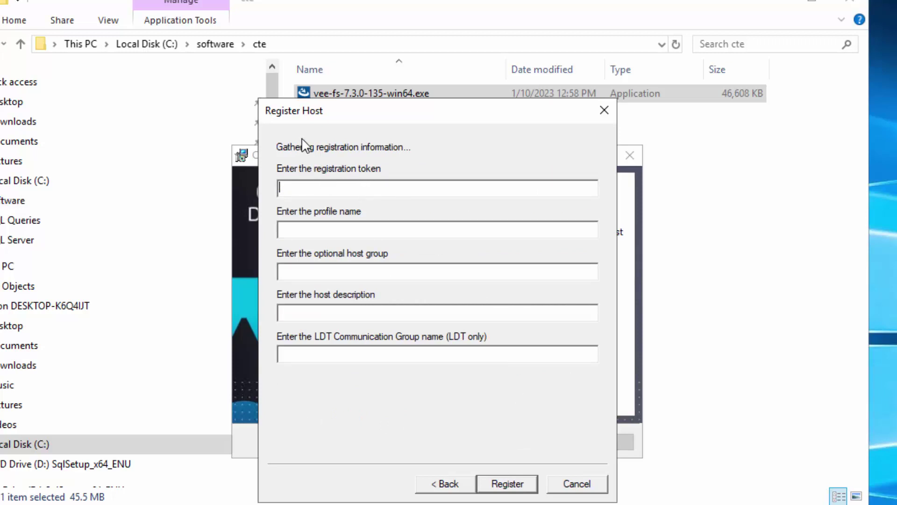
Step: Paste the copied registration token and register the File System component with the Management Console
{"action": "right_click", "coordinate": [320, 184]}
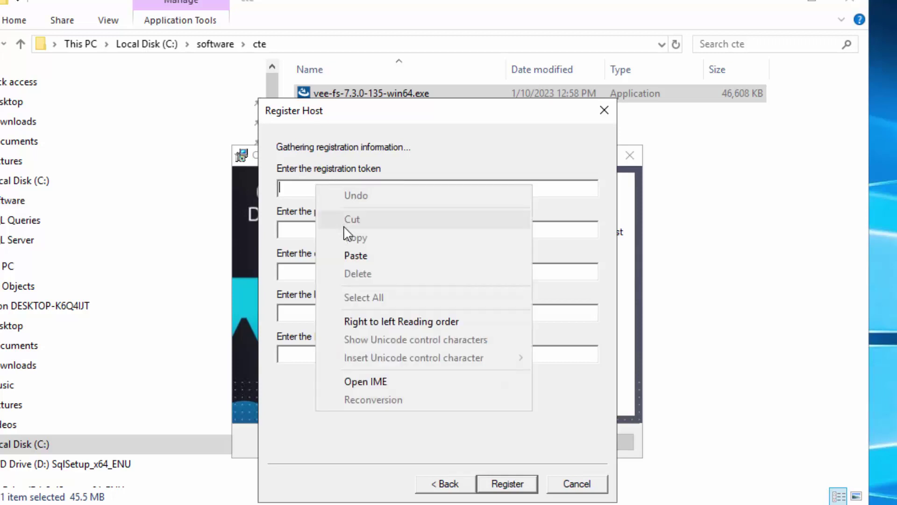
{"action": "left_click", "coordinate": [359, 256]}
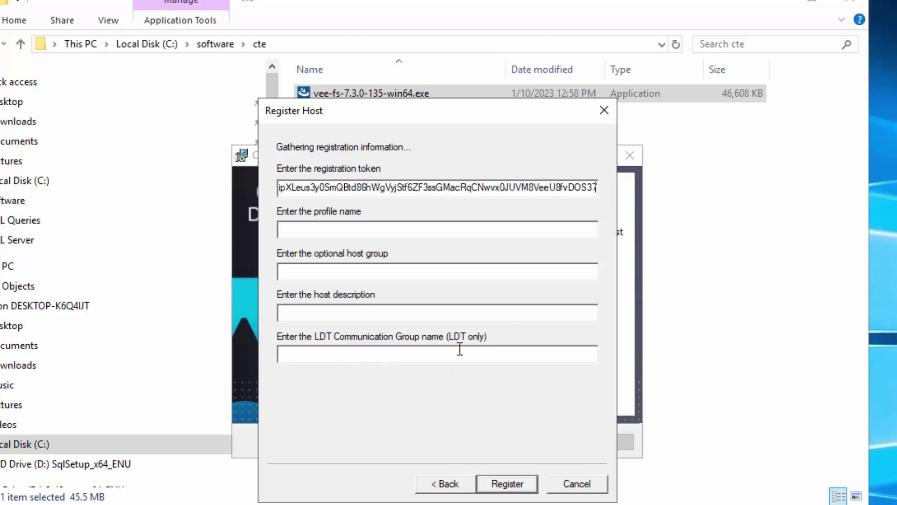
{"action": "left_click", "coordinate": [508, 485]}
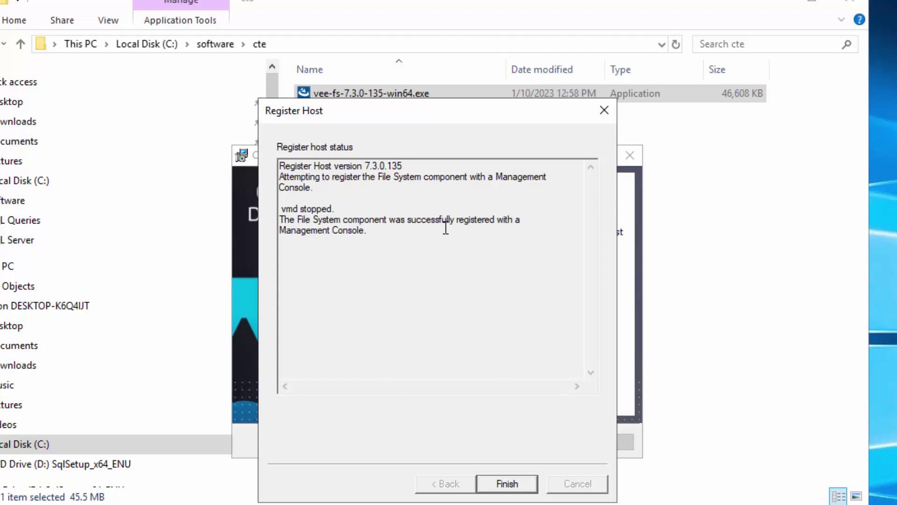
Step: Close the completed registration and accept the prompt to restart the Windows server
{"action": "left_click", "coordinate": [506, 485]}
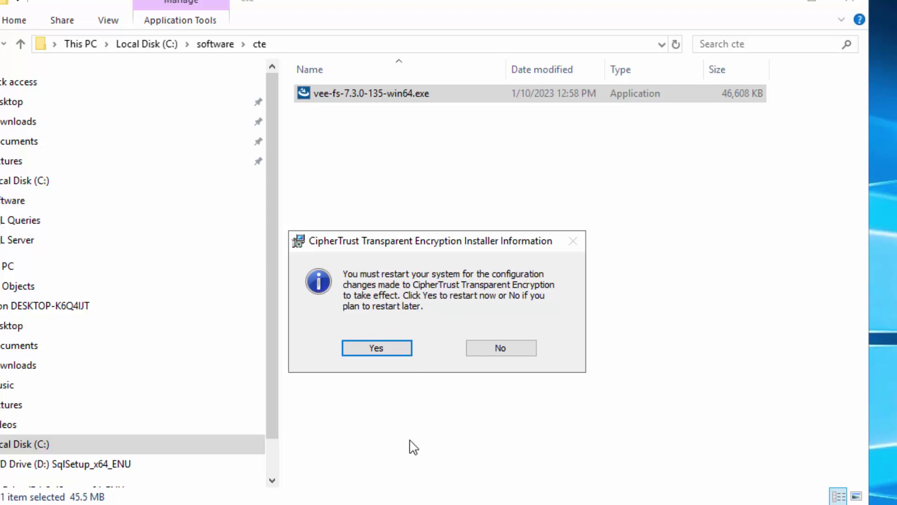
{"action": "left_click", "coordinate": [380, 349]}
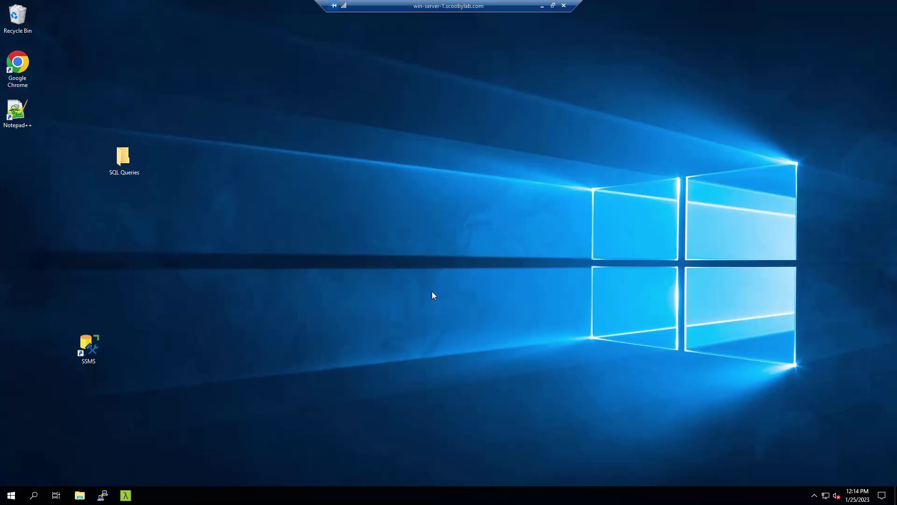
Step: Reveal the hidden tray icons and bring up the CipherTrust Transparent Encryption agent's menu
{"action": "left_click", "coordinate": [815, 496]}
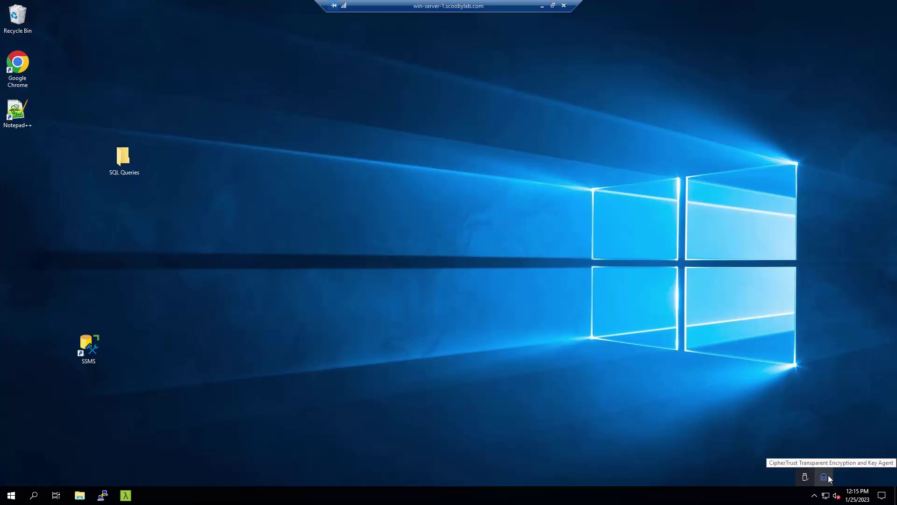
{"action": "right_click", "coordinate": [826, 478]}
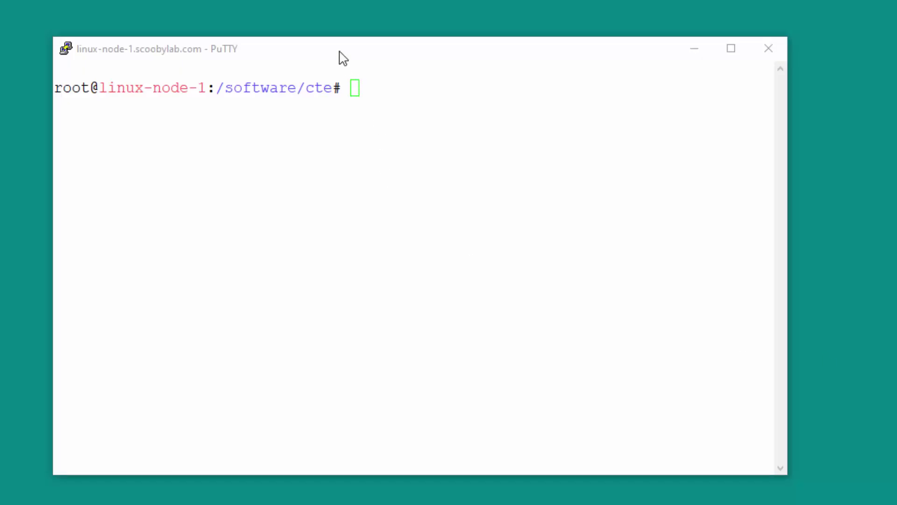
Step: List /software/cte, run ./vee-fs-7.3.0-138-ubuntu22-x86_64.bin, and accept its license with Y
{"action": "left_click", "coordinate": [342, 57]}
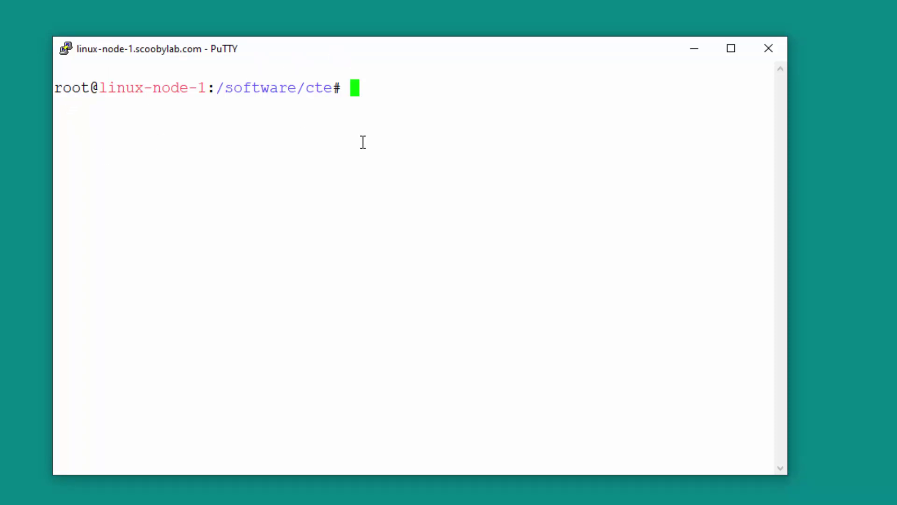
{"action": "type", "text": "ls"}
{"action": "key", "text": "Return"}
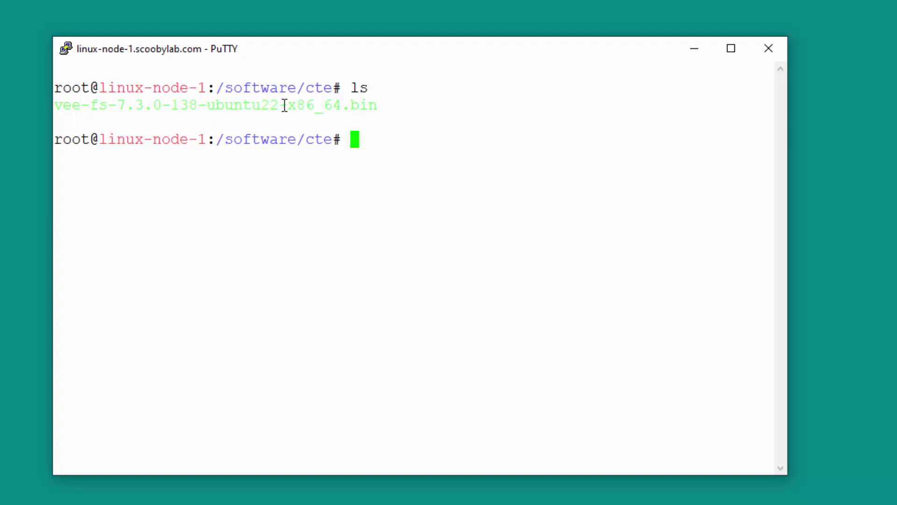
{"action": "double_click", "coordinate": [333, 107]}
{"action": "key", "text": "ctrl+c"}
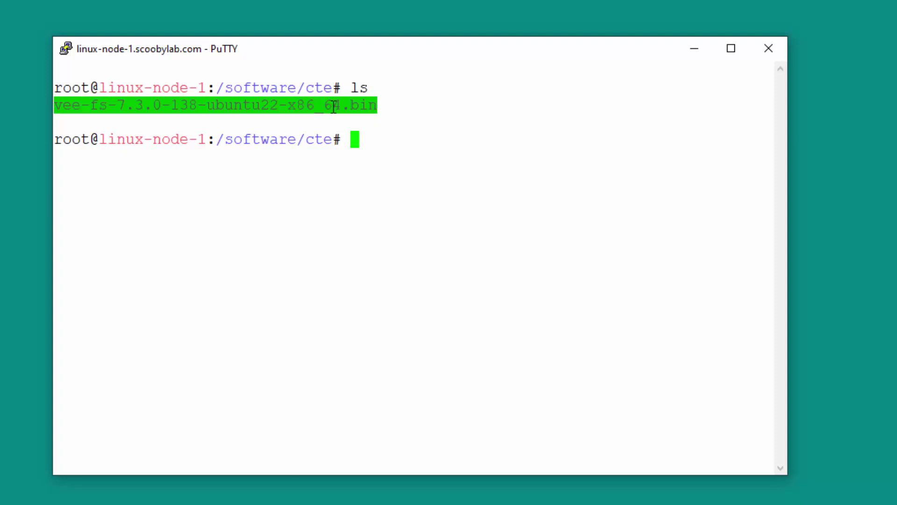
{"action": "type", "text": "./"}
{"action": "right_click", "coordinate": [391, 257]}
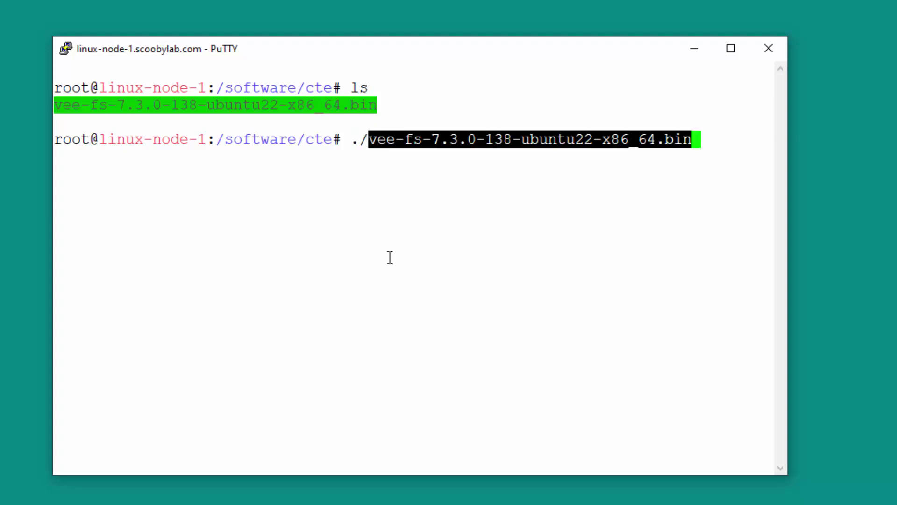
{"action": "key", "text": "Return"}
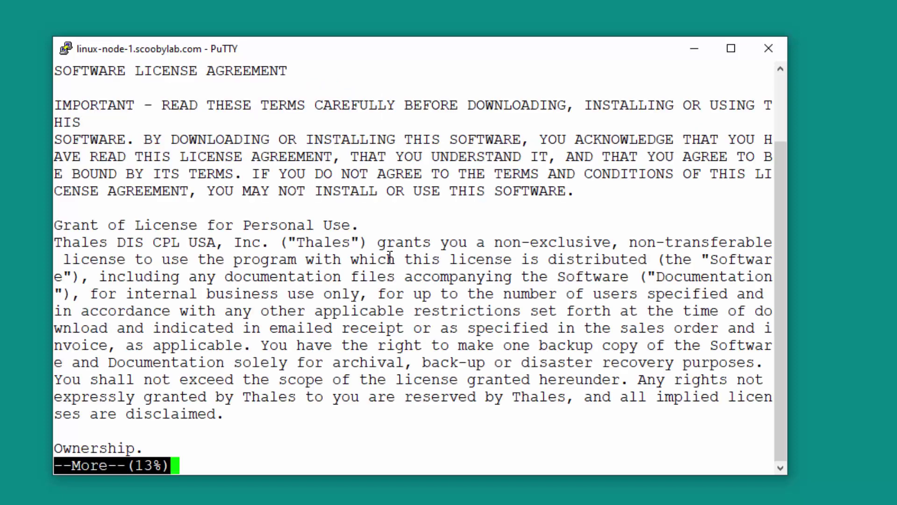
{"action": "type", "text": "q"}
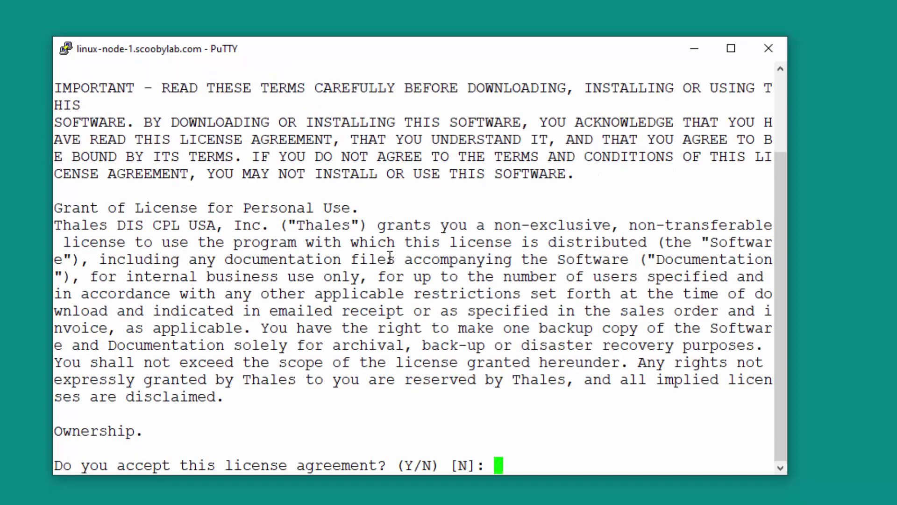
{"action": "type", "text": "Y"}
{"action": "key", "text": "Return"}
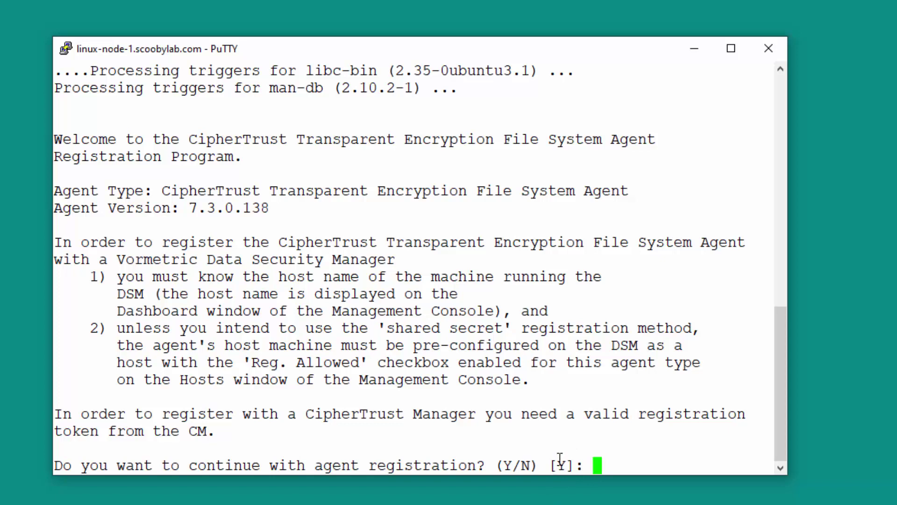
Step: Register against cm-server-1.scoobylab.com, keeping linux-node-1.scoobylab.com as the machine name
{"action": "key", "text": "Return"}
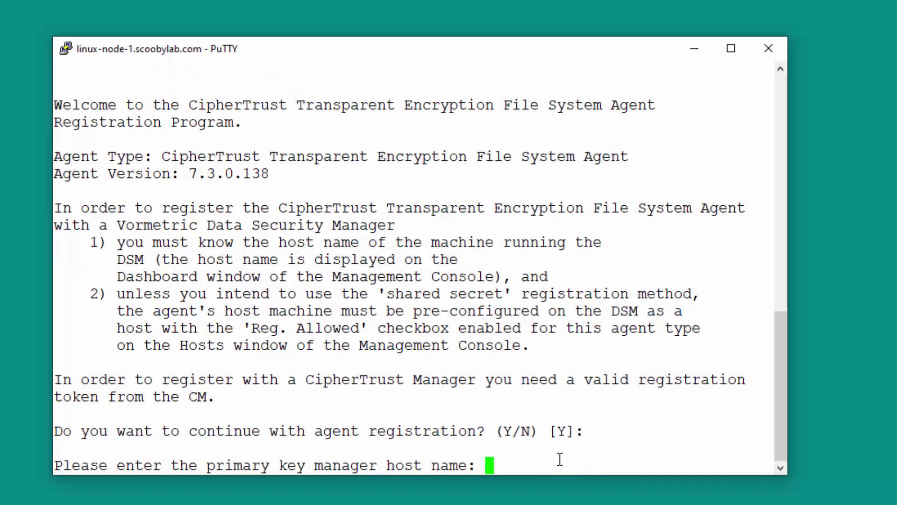
{"action": "type", "text": "cm-server"}
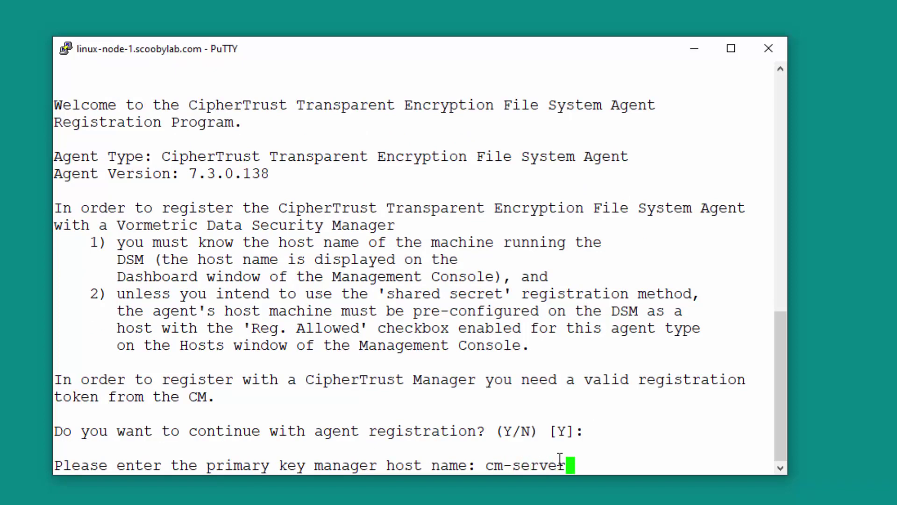
{"action": "type", "text": "-1.scoo"}
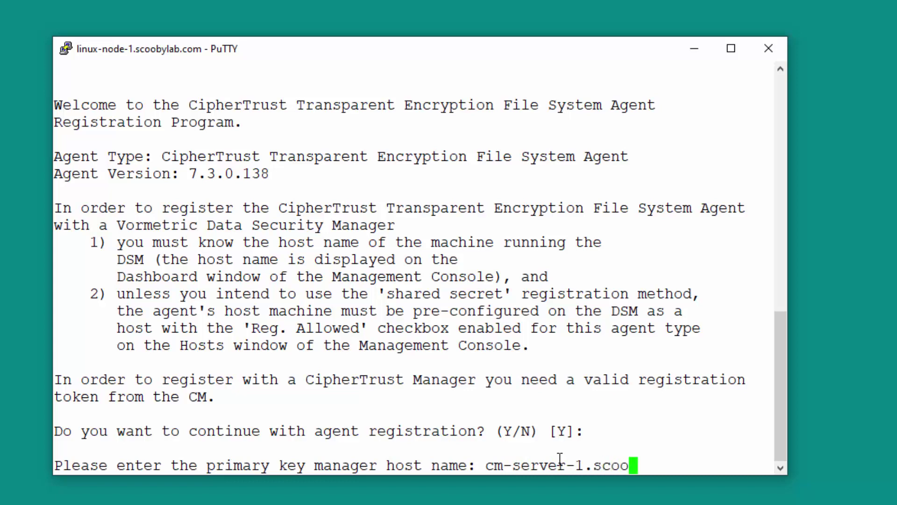
{"action": "type", "text": "bylab.com"}
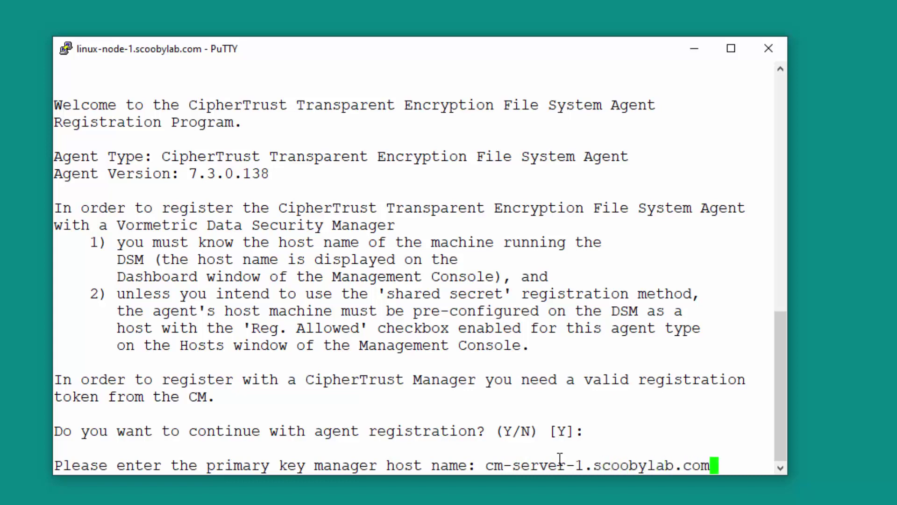
{"action": "key", "text": "Return"}
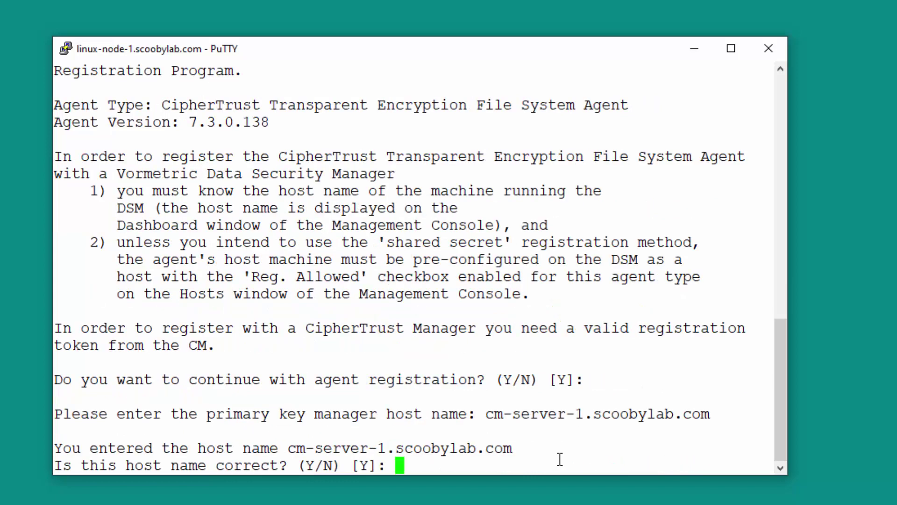
{"action": "key", "text": "Return"}
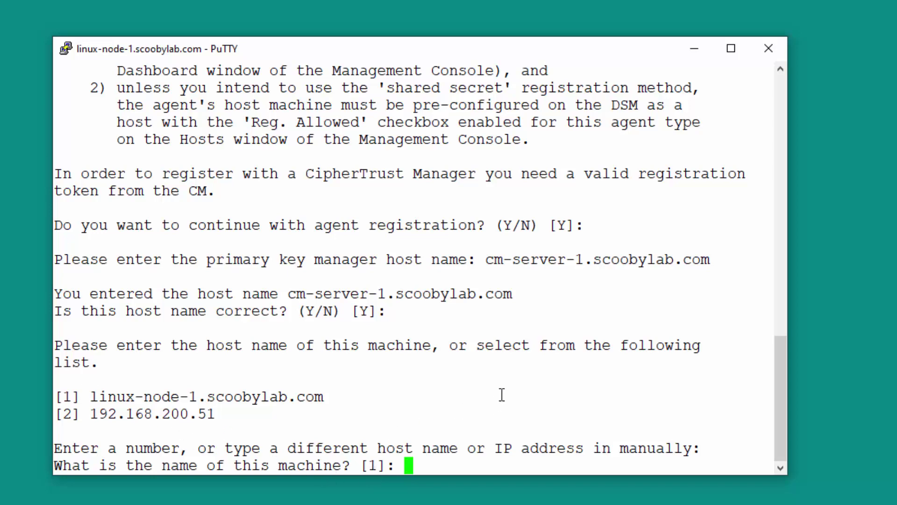
{"action": "key", "text": "Return"}
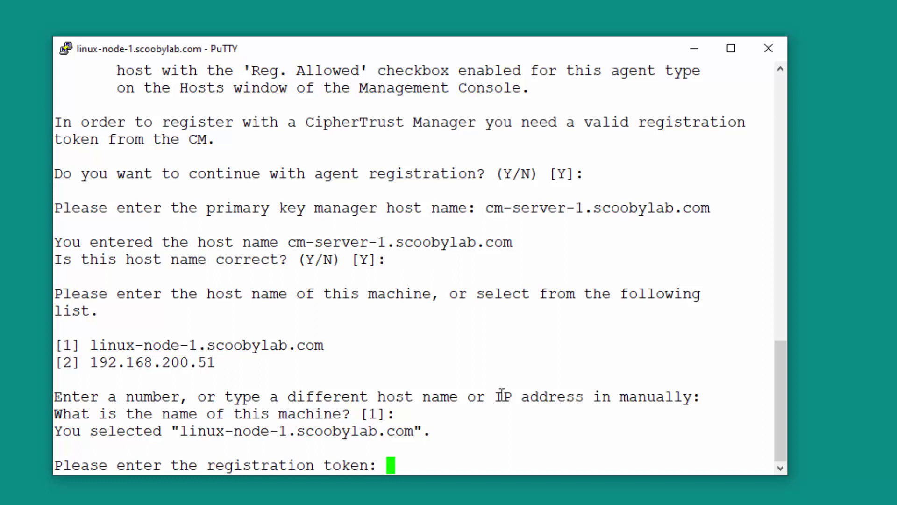
Step: Paste the registration token, leave profile, host group and description blank, and confirm
{"action": "right_click", "coordinate": [450, 309]}
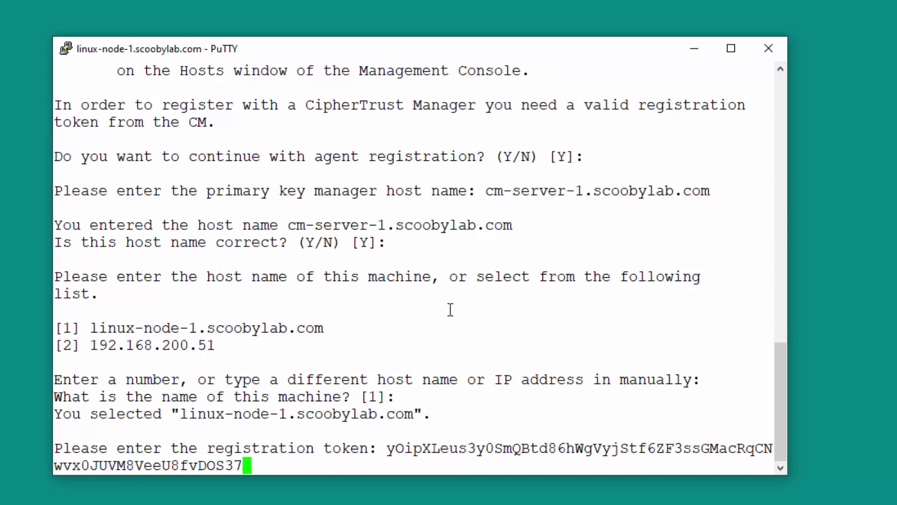
{"action": "key", "text": "Return"}
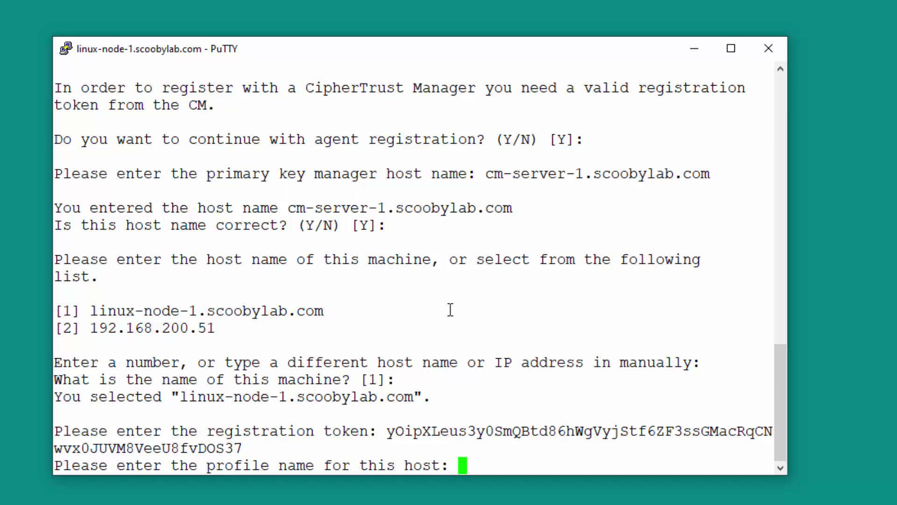
{"action": "key", "text": "Return"}
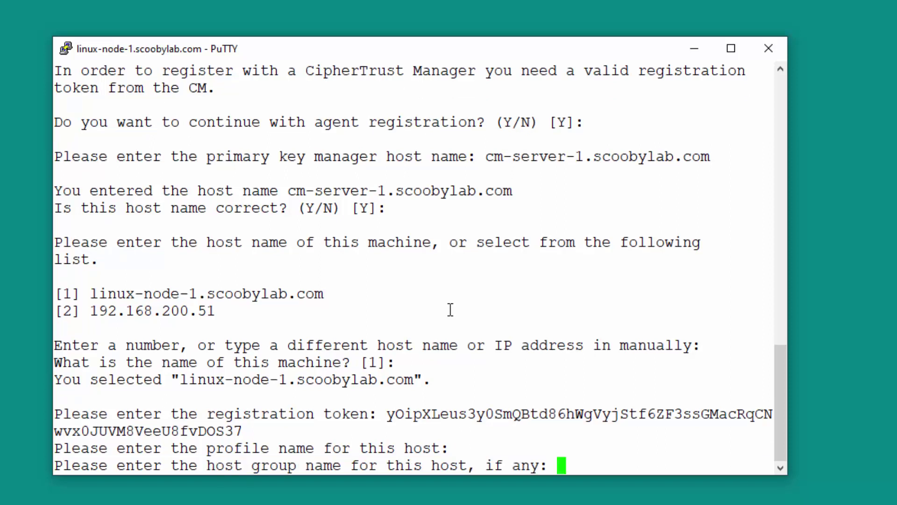
{"action": "key", "text": "Return"}
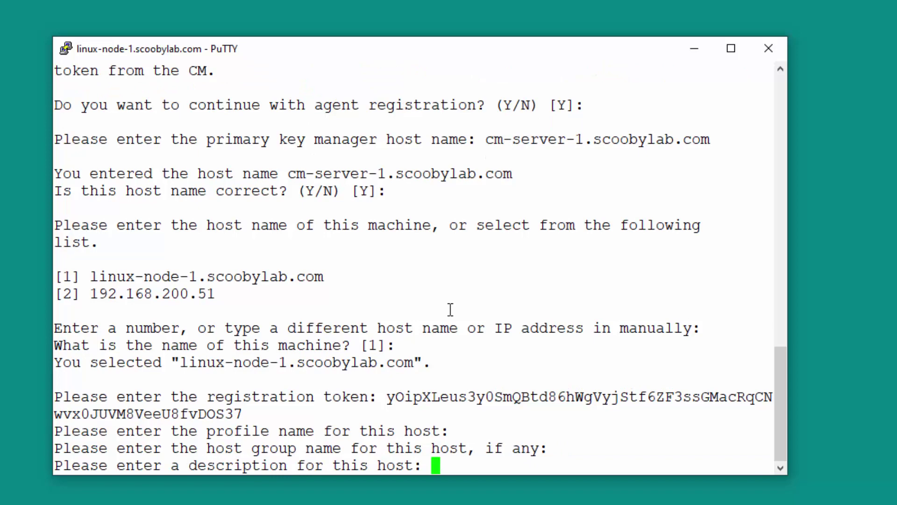
{"action": "key", "text": "Return"}
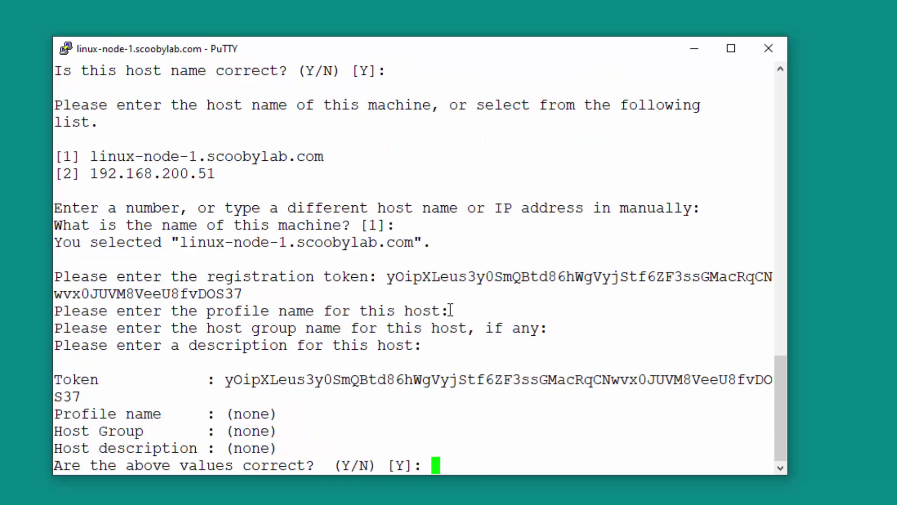
{"action": "key", "text": "Return"}
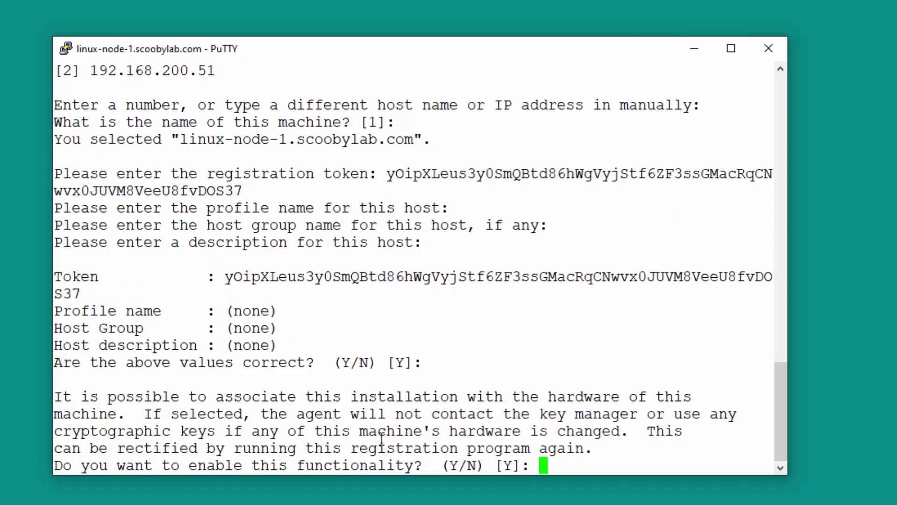
Step: Decline hardware association with N and leave Efficient Storage disabled
{"action": "type", "text": "N"}
{"action": "key", "text": "Return"}
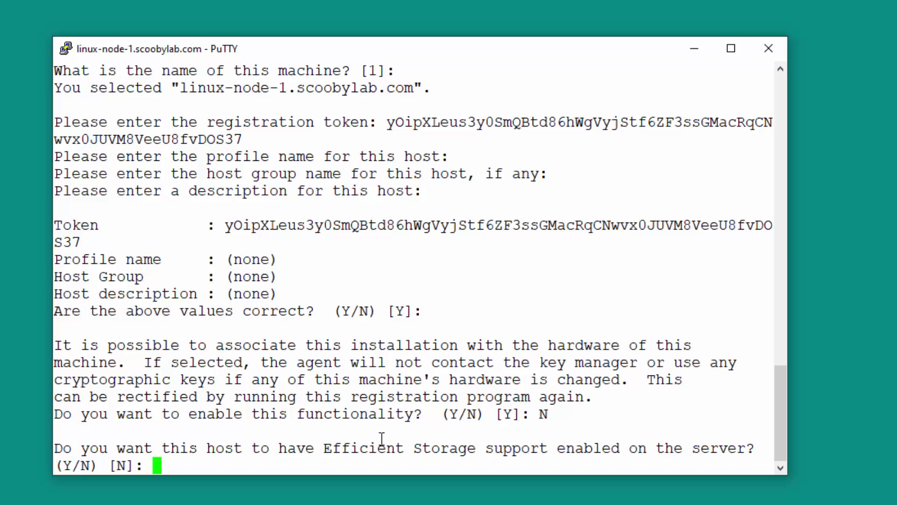
{"action": "key", "text": "Return"}
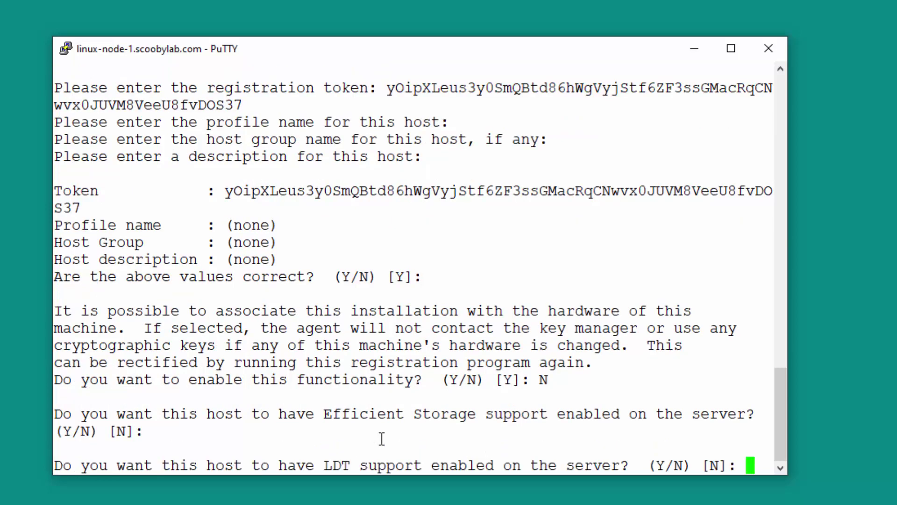
Step: Enable LDT support with Y, leave the LDT Communication Group blank, and finish registering
{"action": "type", "text": "Y"}
{"action": "key", "text": "Return"}
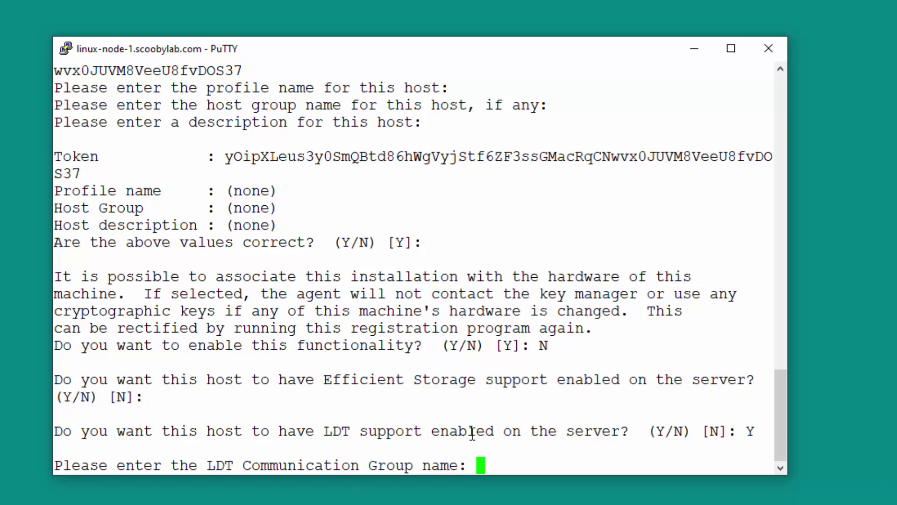
{"action": "key", "text": "Return"}
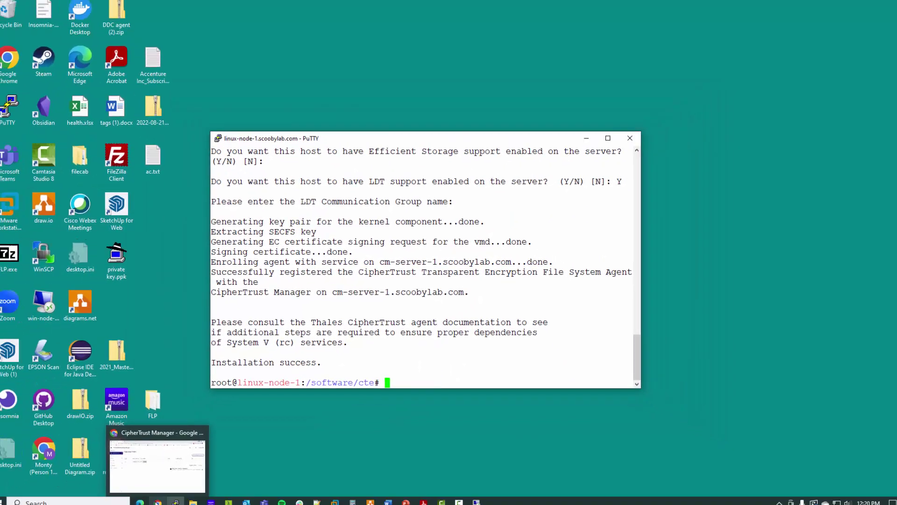
Step: In the browser, go to Products > Transparent Encryption to see win-server-1 and linux-node-1 Healthy
{"action": "left_click", "coordinate": [164, 497]}
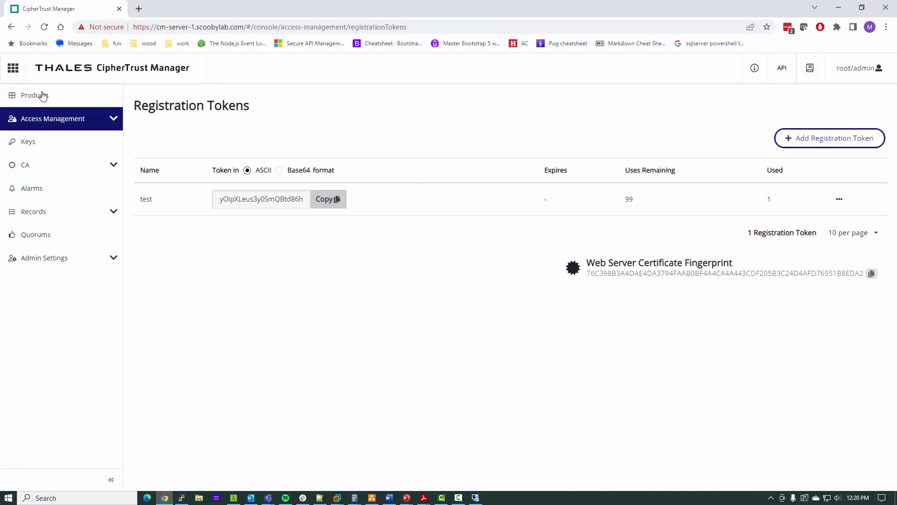
{"action": "left_click", "coordinate": [13, 68]}
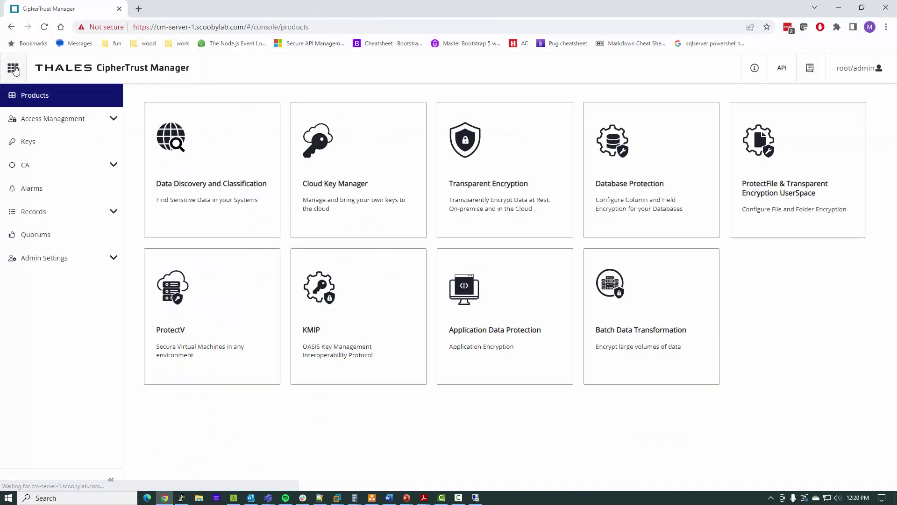
{"action": "left_click", "coordinate": [514, 181]}
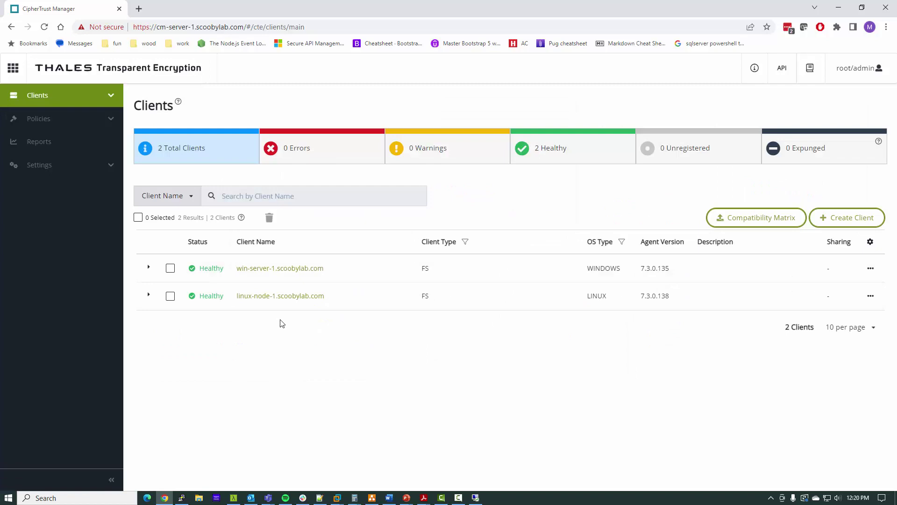